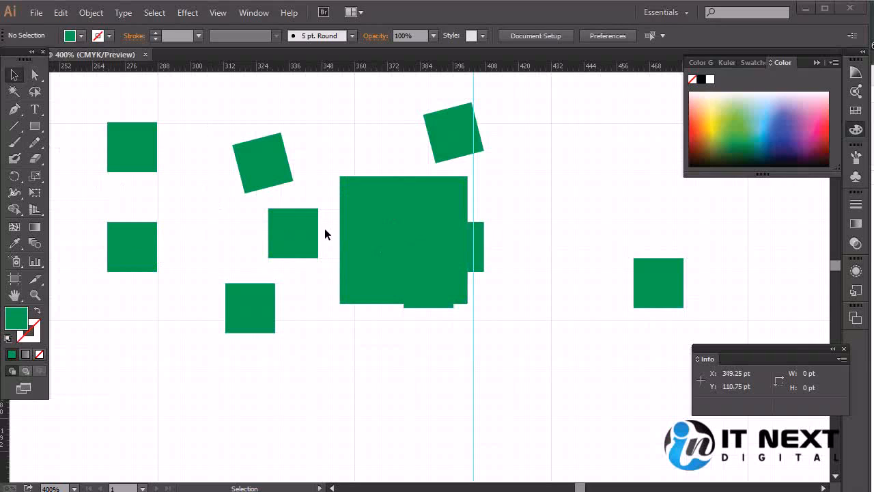
- Add the text "type" below the large green square and enlarge it to about 50 pt
click(32, 112)
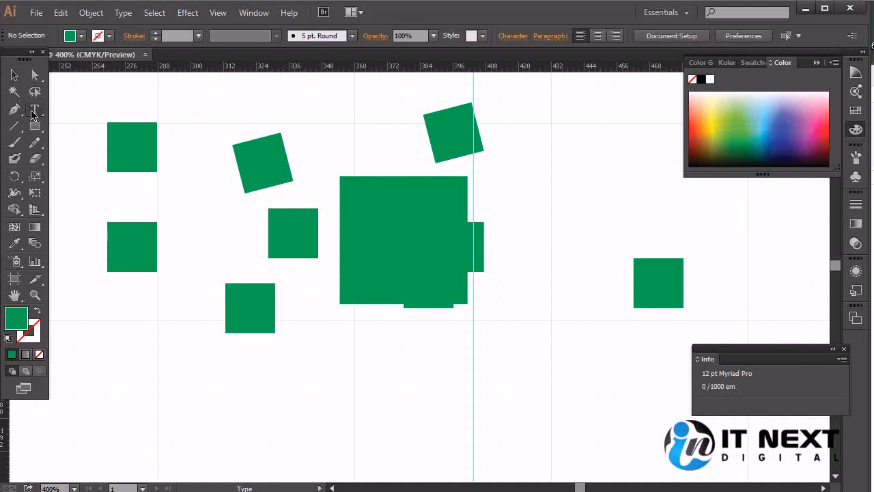
click(319, 437)
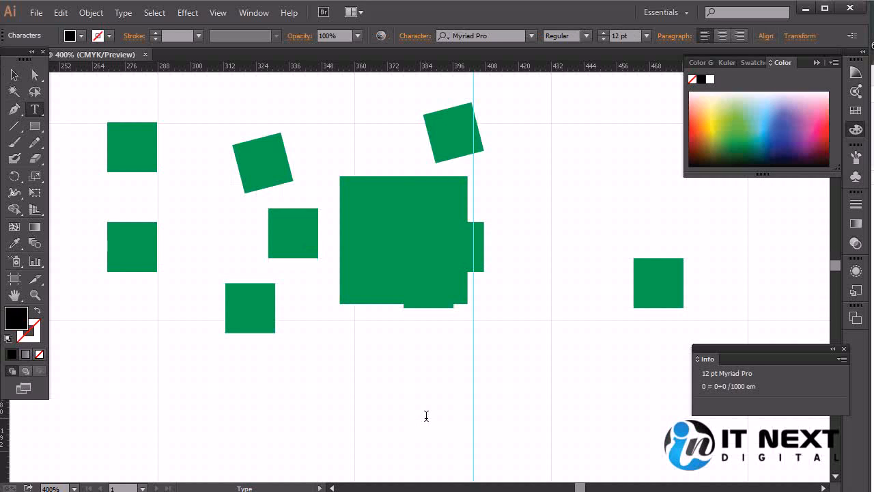
text(type)
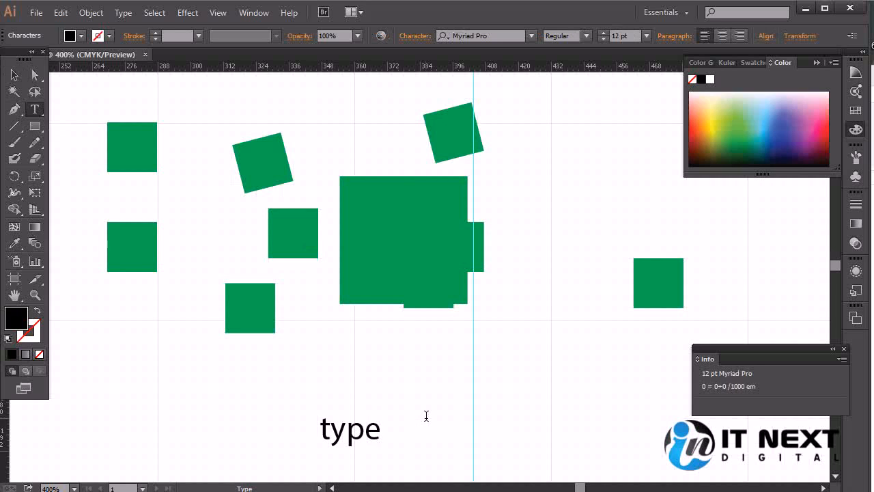
key(Escape)
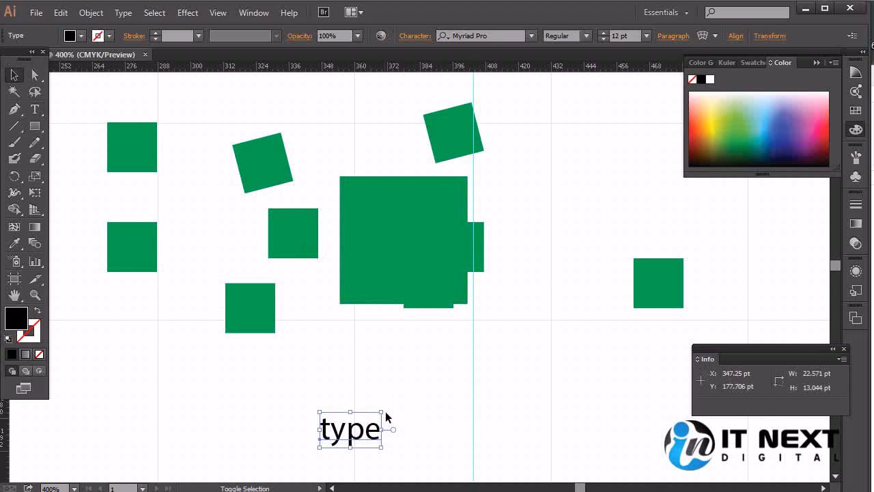
drag(383, 412, 576, 299)
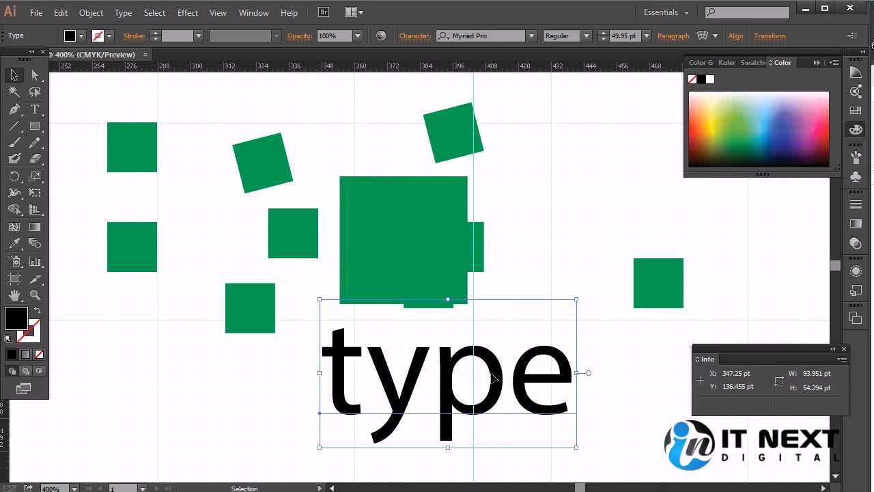
drag(481, 381, 457, 381)
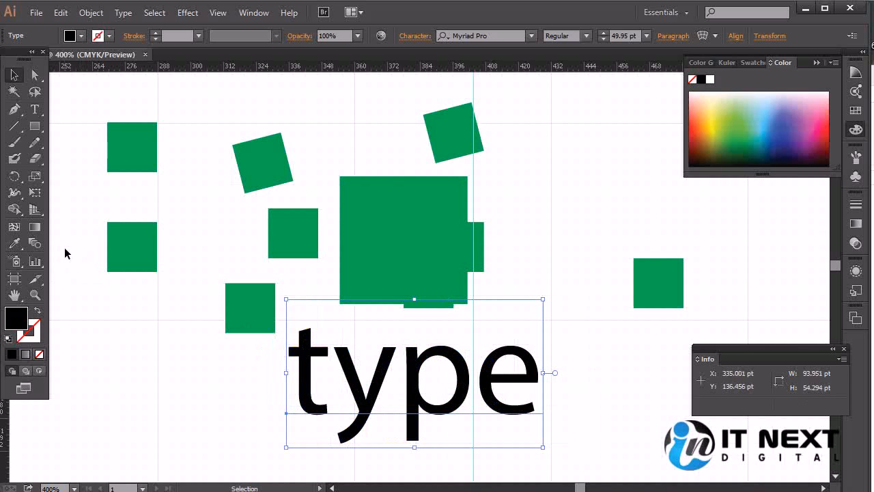
- Try to distort the live text "type" with the Twirl tool
click(13, 193)
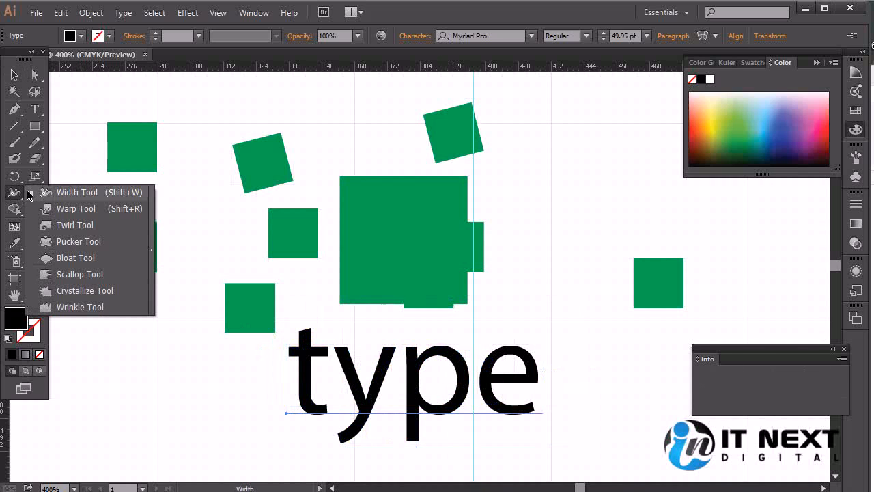
click(93, 226)
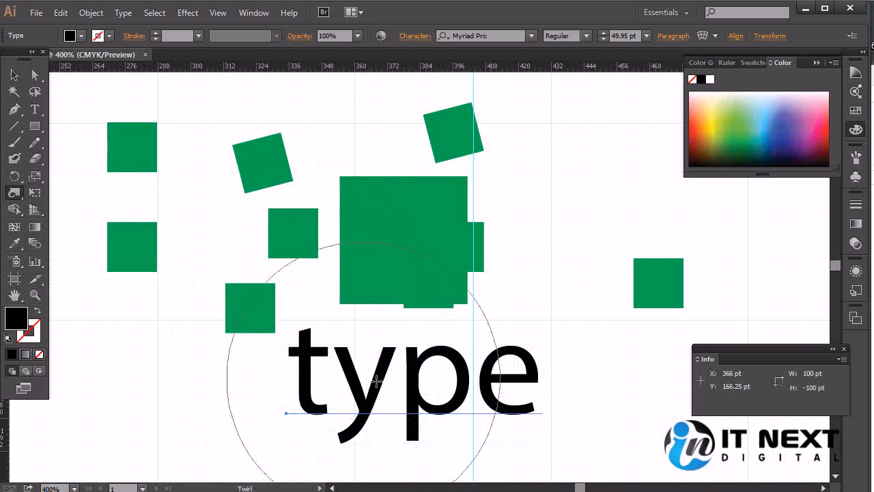
click(420, 387)
click(564, 273)
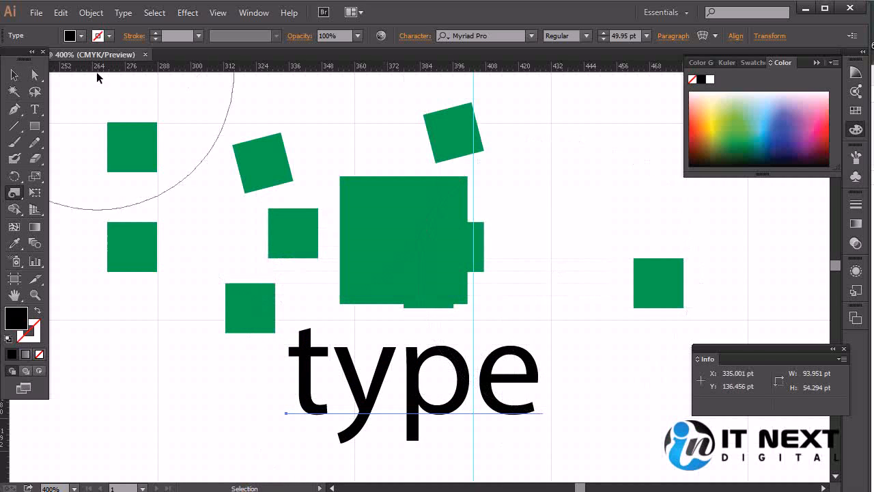
- Expand the text's object and fill, twirl the outlined letters, and undo both changes
click(87, 13)
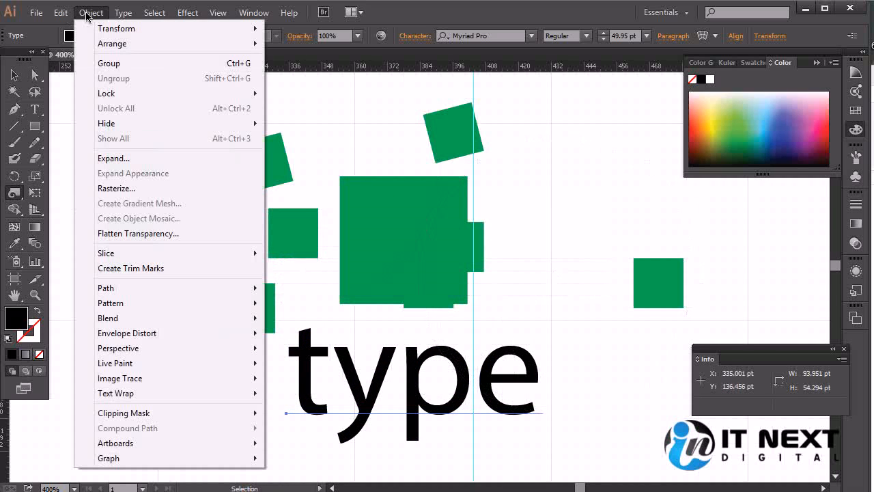
click(141, 158)
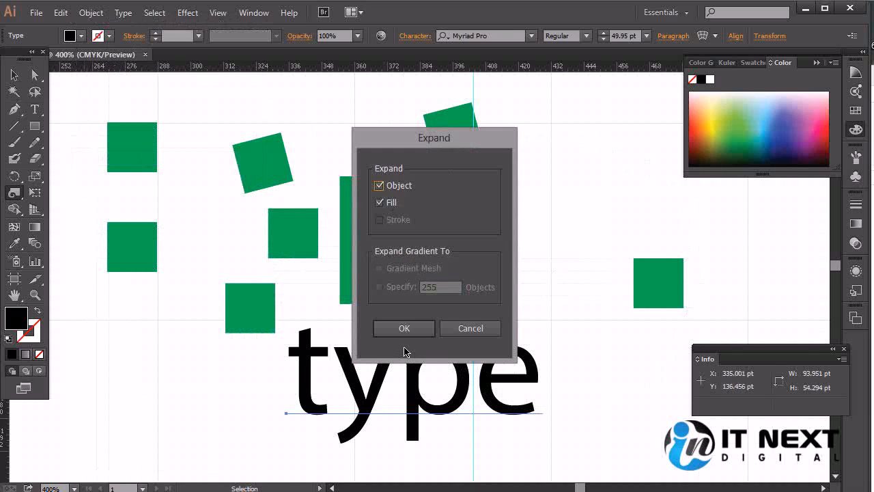
click(404, 329)
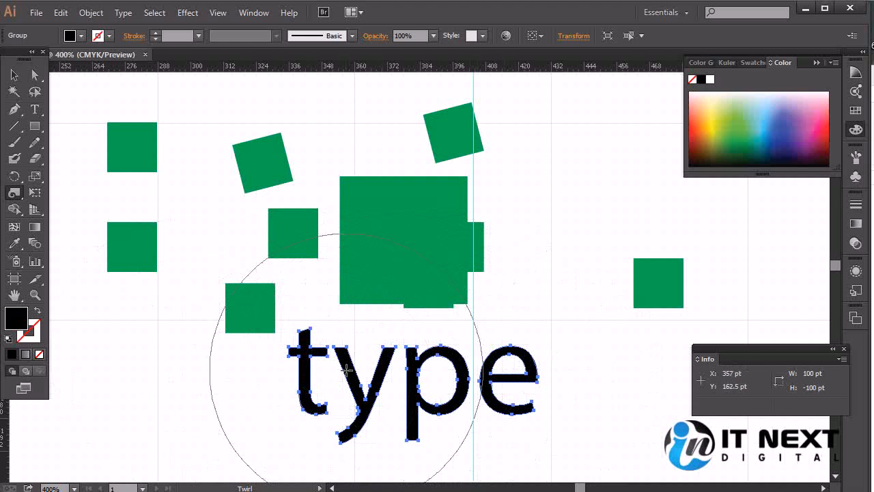
mouse_move(288, 369)
mouse_down()
mouse_move(321, 382)
mouse_move(471, 383)
mouse_move(476, 375)
mouse_up()
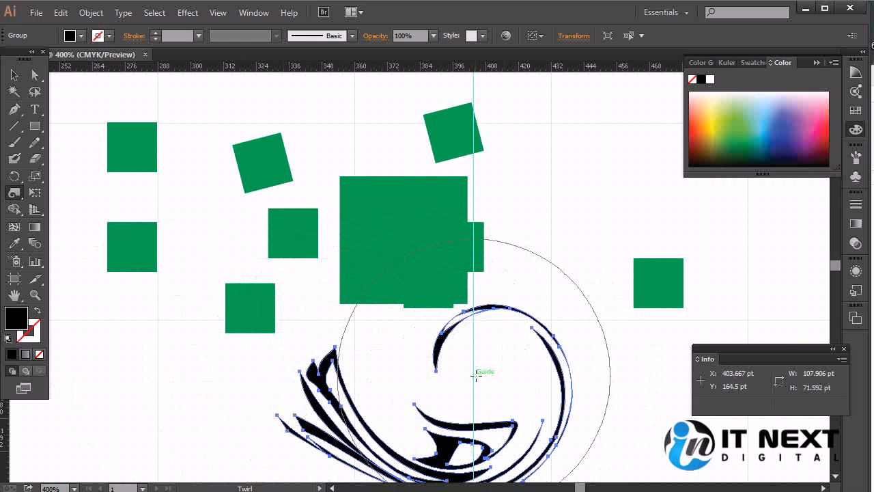
key(ctrl+z)
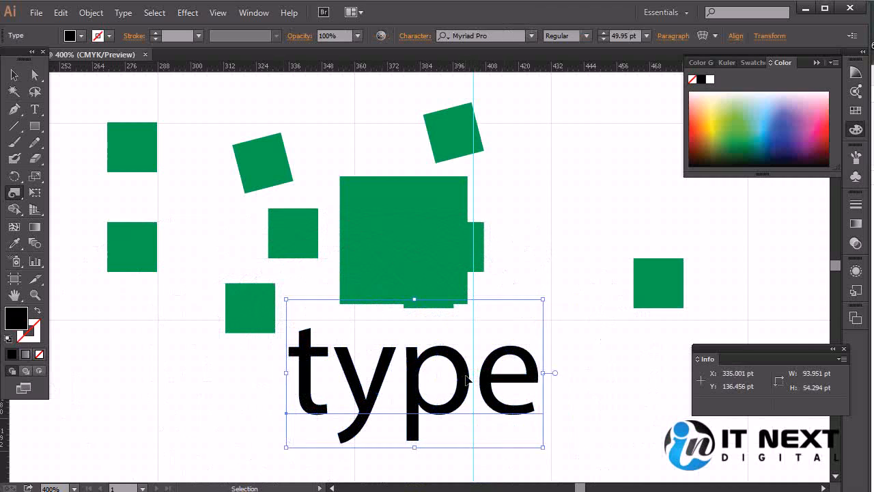
- Move the text "type" up so it partly overlaps the large green square
click(14, 75)
drag(490, 395, 592, 215)
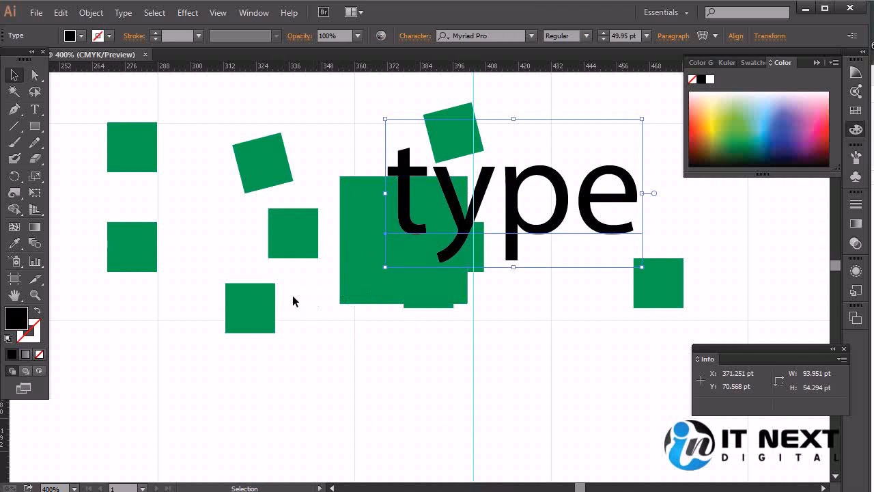
- Draw a horizontal line about 20 pt long below the large green square with a 5 pt stroke
click(14, 127)
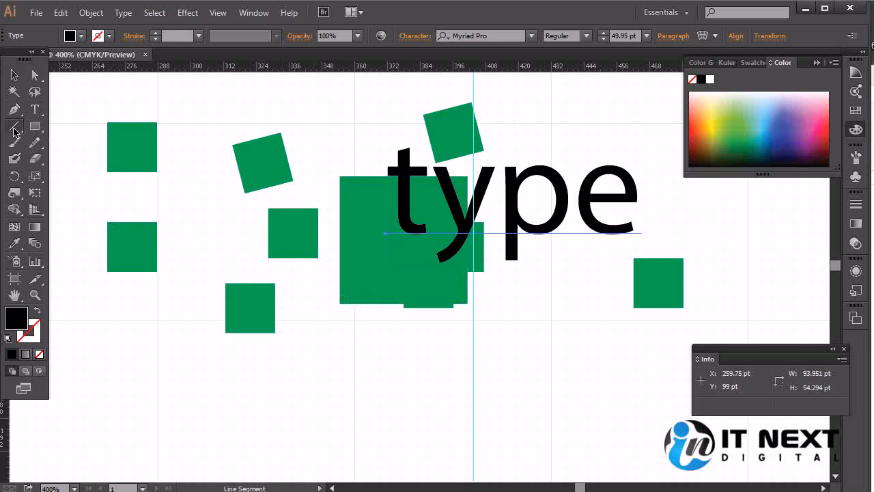
drag(369, 377, 424, 377)
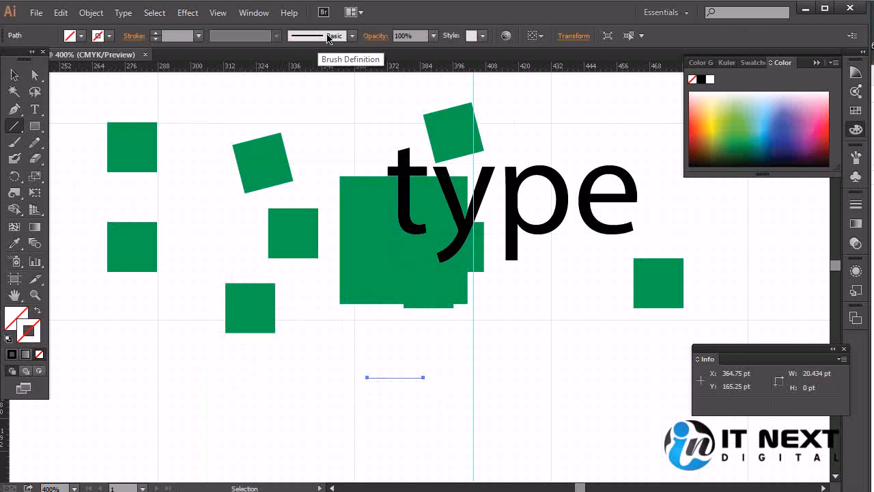
click(200, 37)
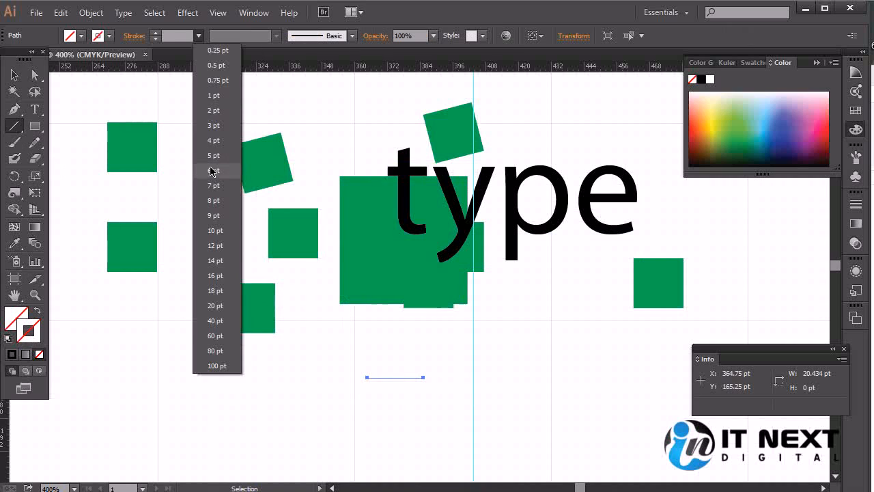
click(213, 155)
click(13, 74)
click(544, 396)
- Recolor the line's stroke light teal and scale the line to about 81 pt long, with a stroke of about 20 pt
click(415, 379)
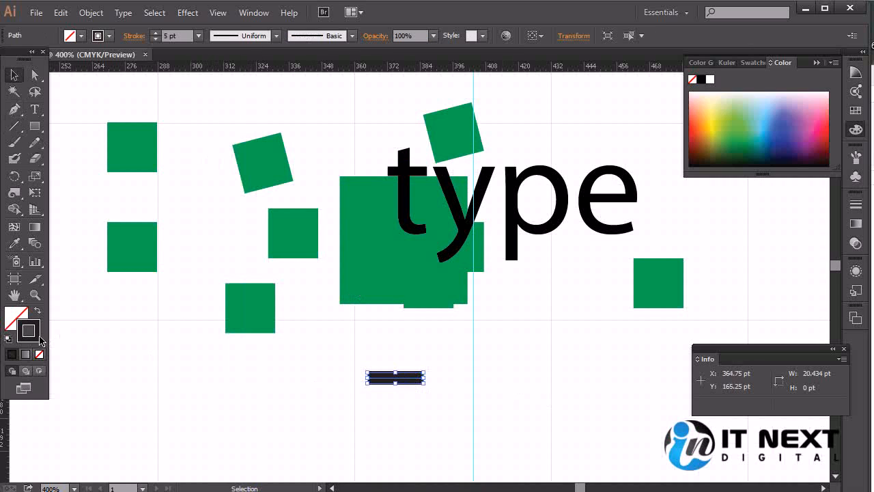
click(757, 118)
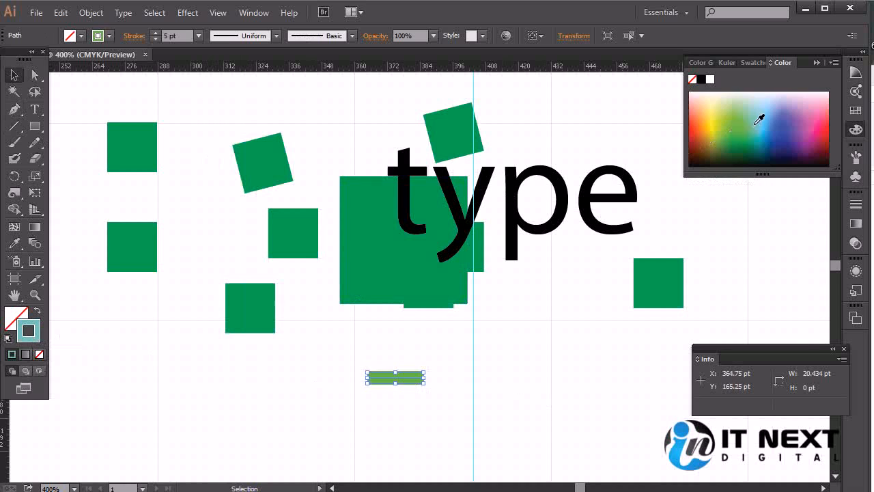
click(445, 380)
click(406, 381)
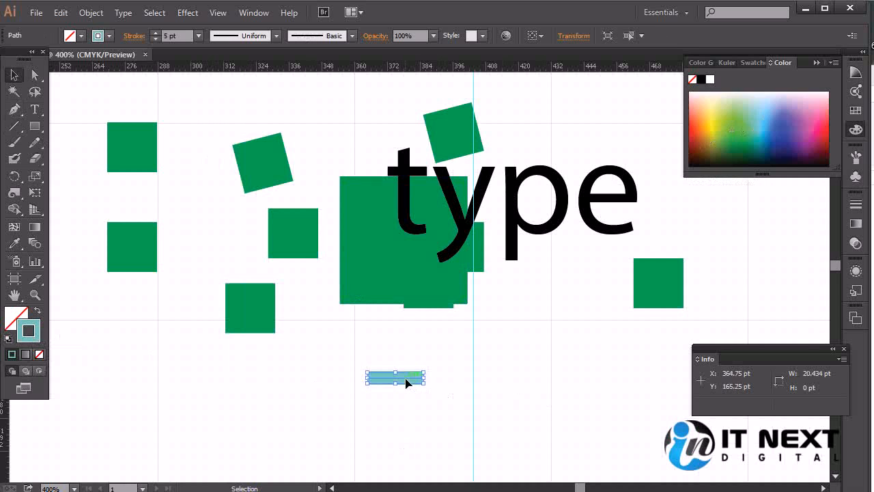
drag(424, 383, 590, 437)
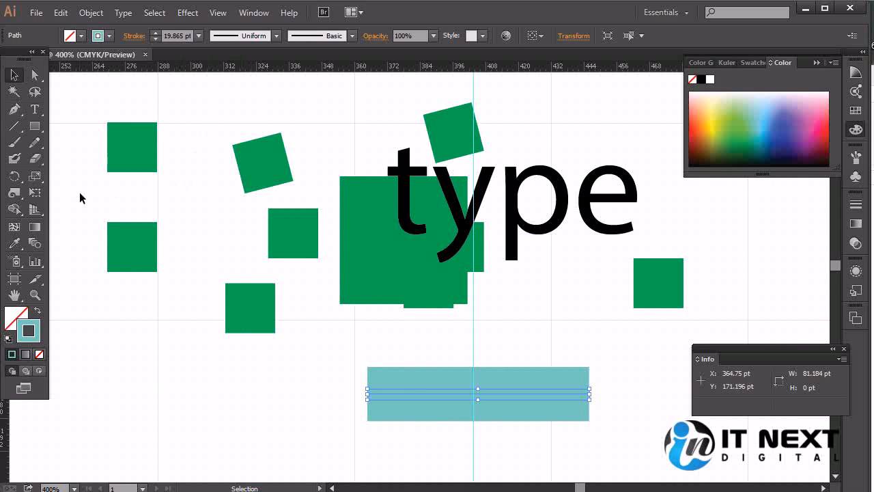
- Pinch the teal line to about 3.9 pt wide just right of its middle with the Width tool
click(15, 194)
drag(18, 198, 75, 190)
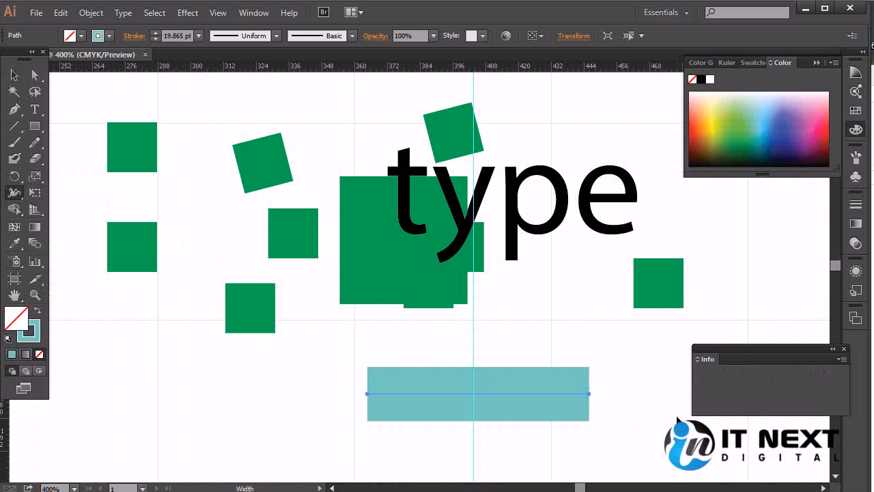
drag(499, 392, 502, 399)
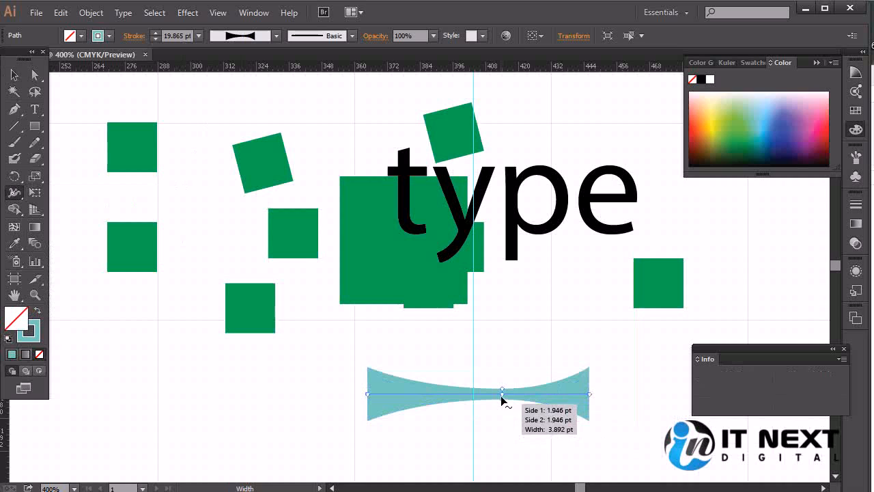
- Move the pinched teal line left so its right end meets the vertical guide
click(14, 75)
click(608, 406)
drag(569, 396, 447, 385)
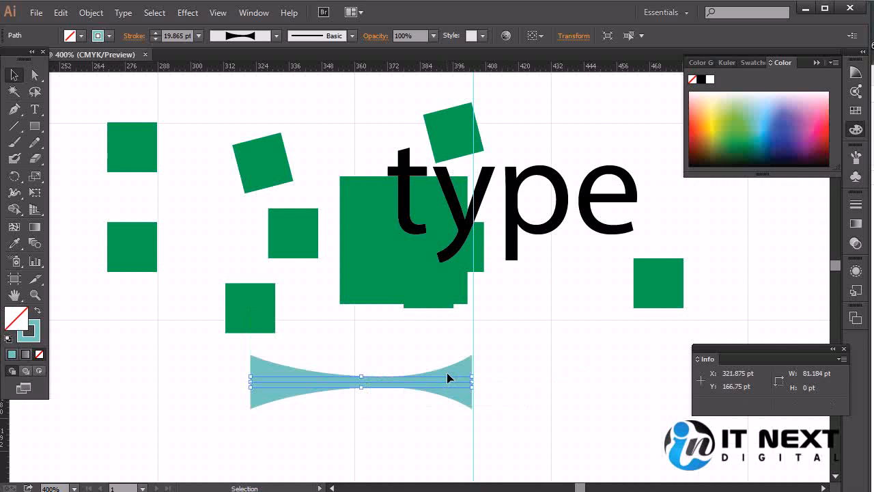
- Try a bright red fill on the pinched line, and set its fill back to none
click(92, 13)
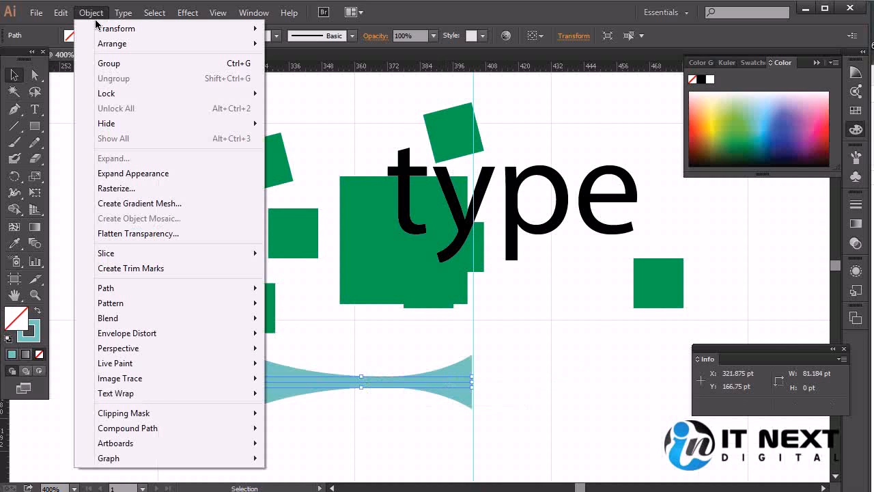
click(46, 328)
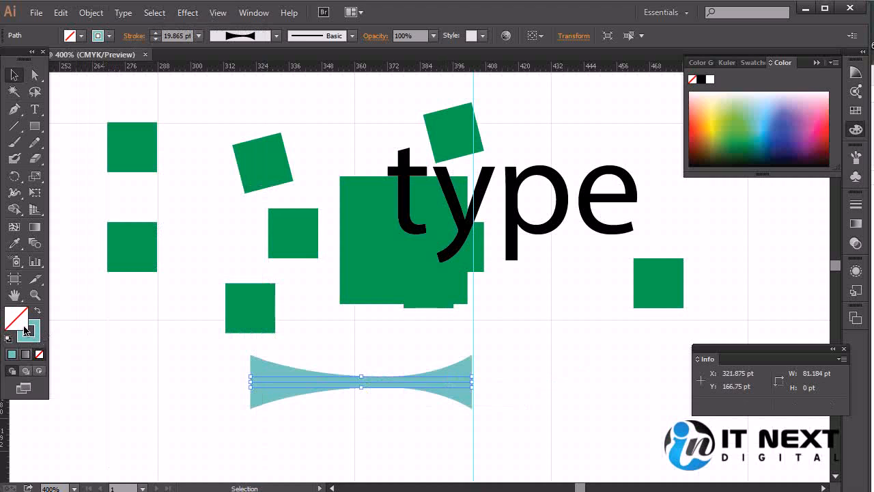
double_click(21, 321)
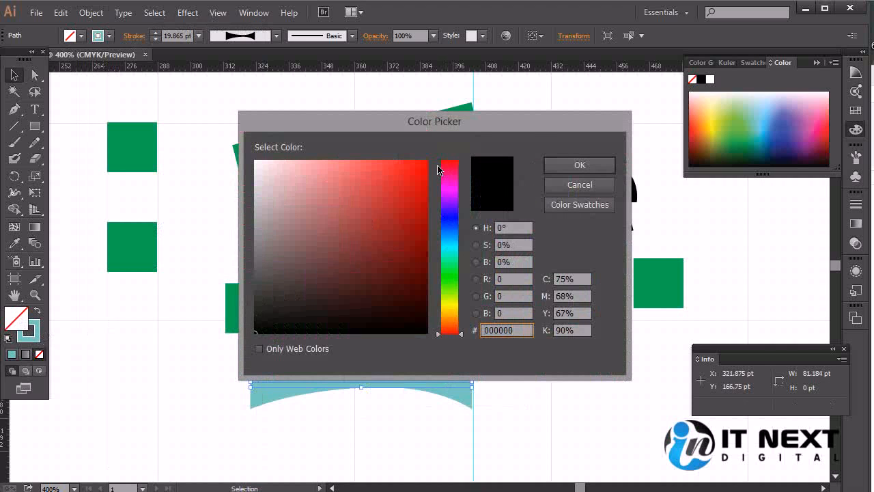
click(427, 161)
click(579, 165)
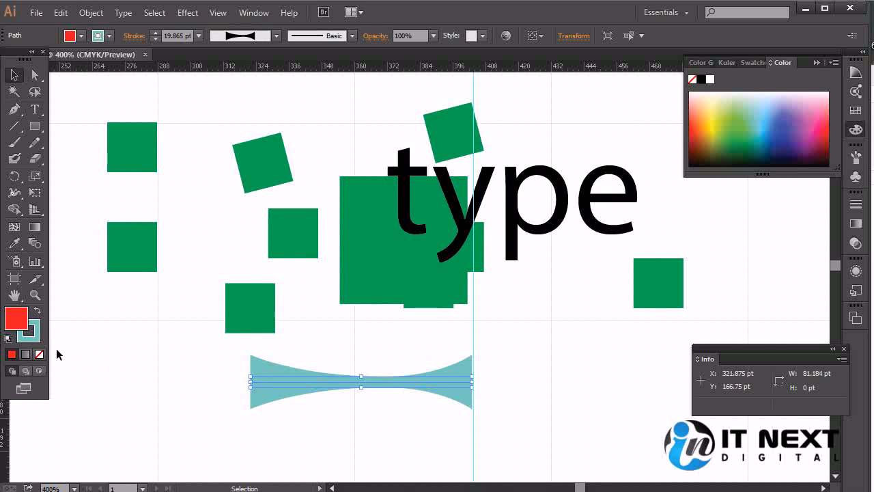
click(39, 354)
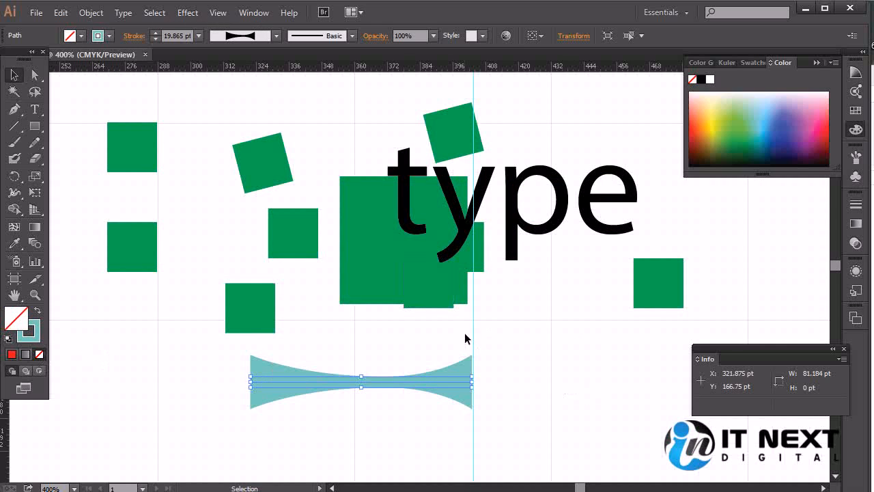
- Expand the appearance of the pinched line into a filled shape and deselect it
click(92, 14)
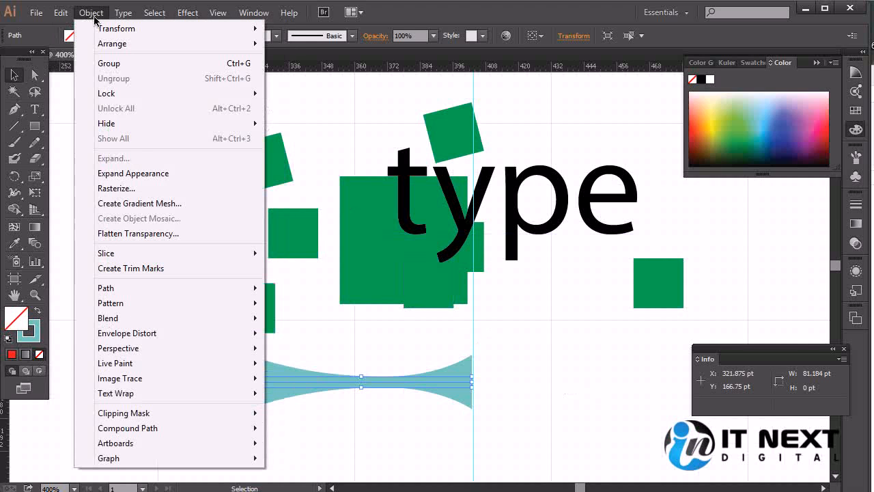
click(156, 173)
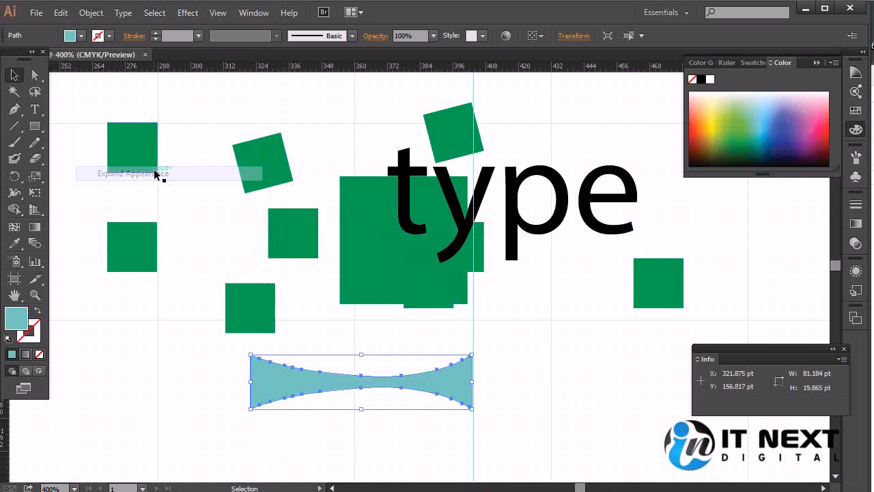
click(508, 387)
- Give the expanded teal shape an orange stroke
click(451, 382)
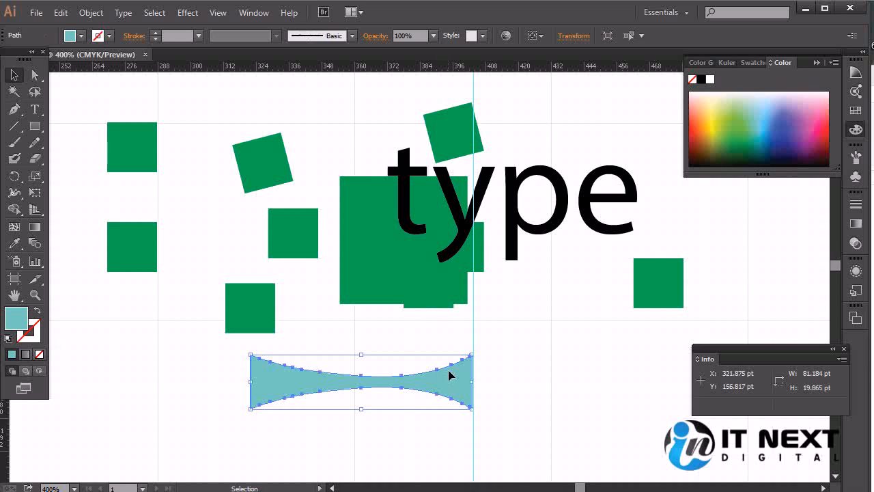
click(32, 341)
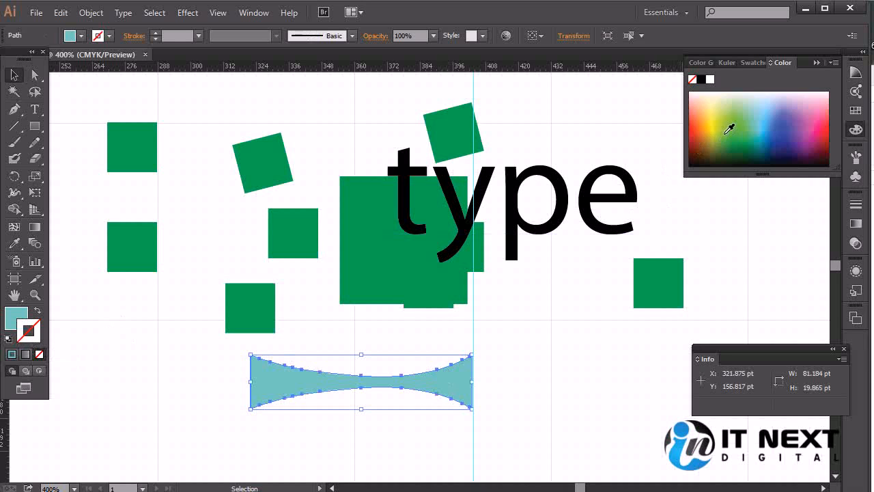
click(703, 125)
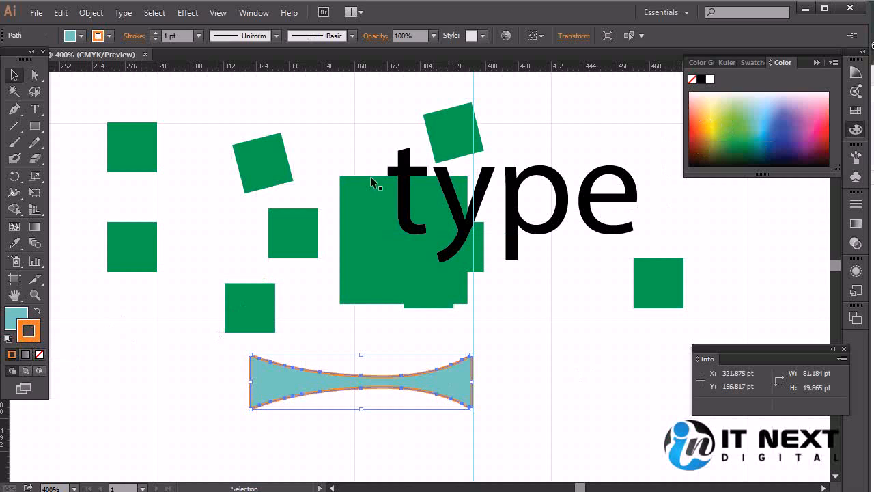
click(575, 322)
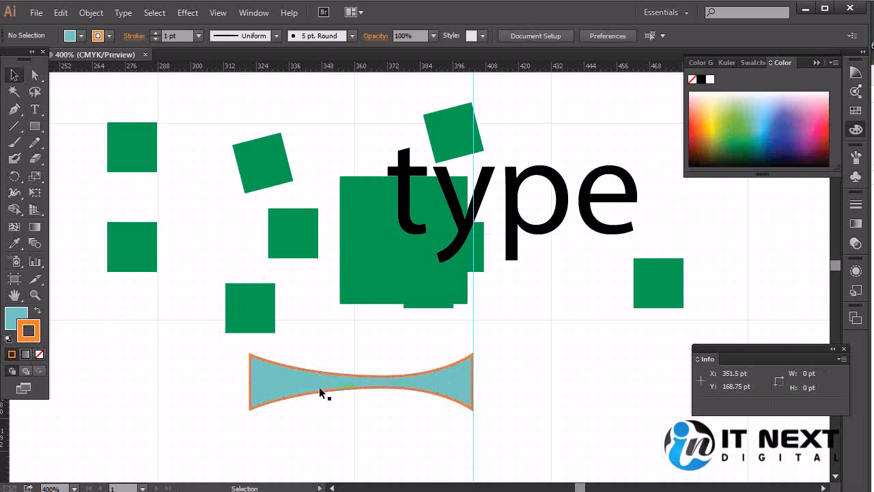
click(266, 380)
click(507, 376)
click(457, 380)
click(555, 362)
click(61, 12)
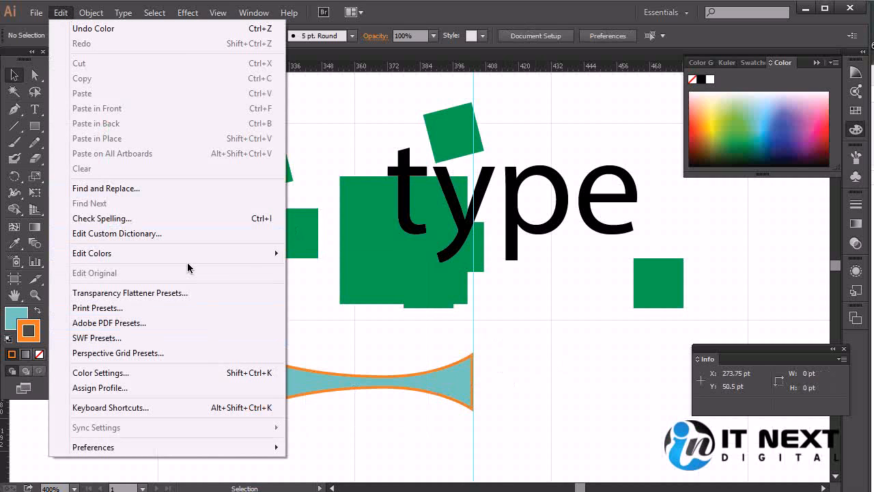
- Move the orange-outlined pinched shape left and slightly up, to about X 265 pt, Y 149 pt, and deselect it
click(414, 383)
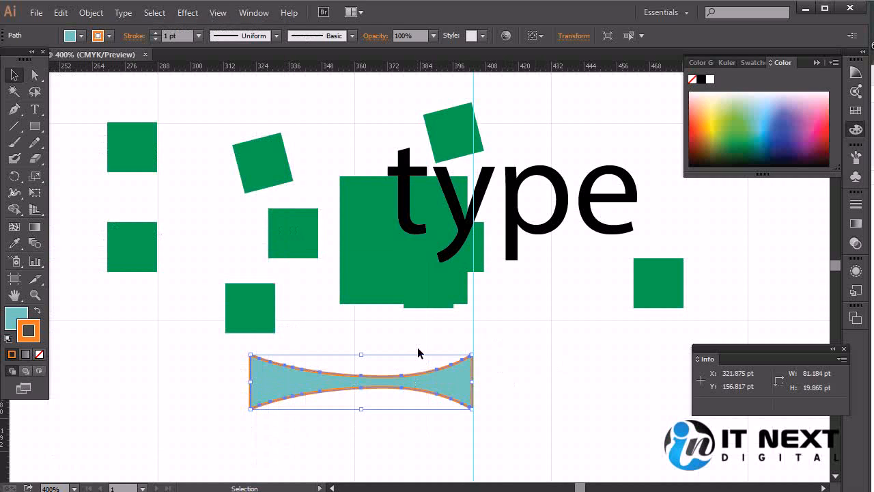
drag(444, 375, 289, 356)
click(414, 351)
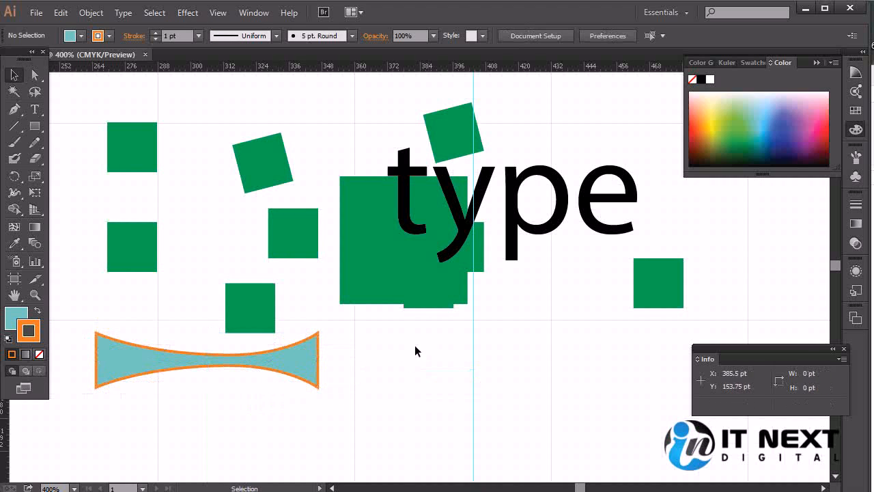
- Examine the pinched shape's stroke, transparency and full appearance attributes
click(310, 350)
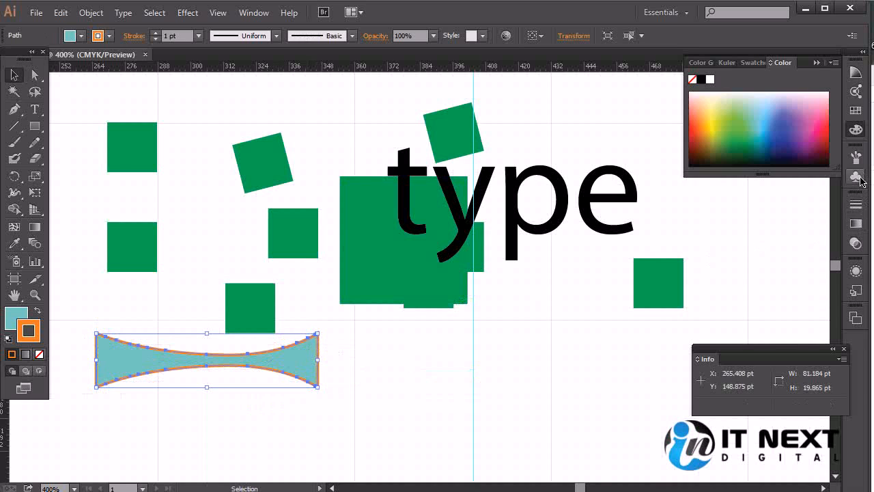
click(857, 211)
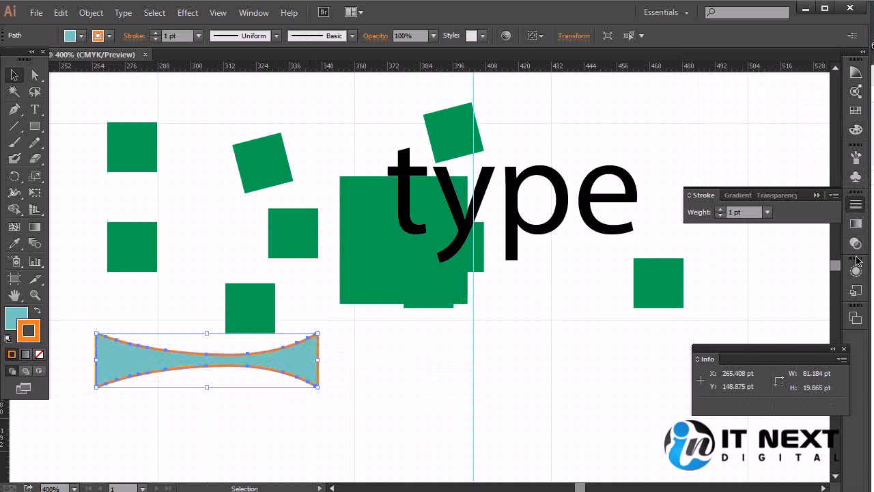
click(857, 246)
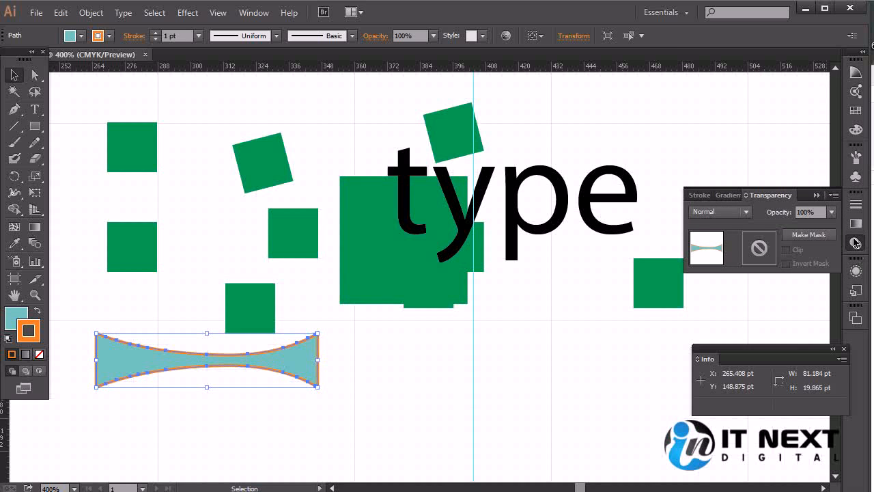
click(856, 271)
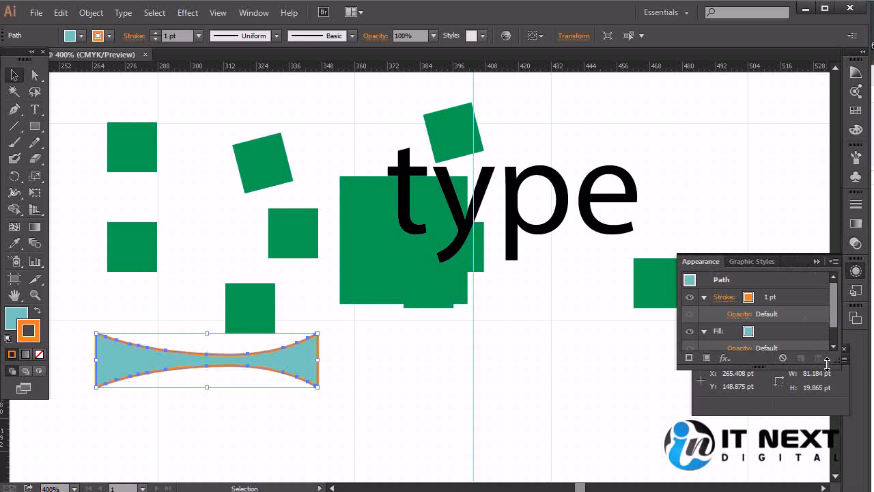
drag(830, 362, 831, 408)
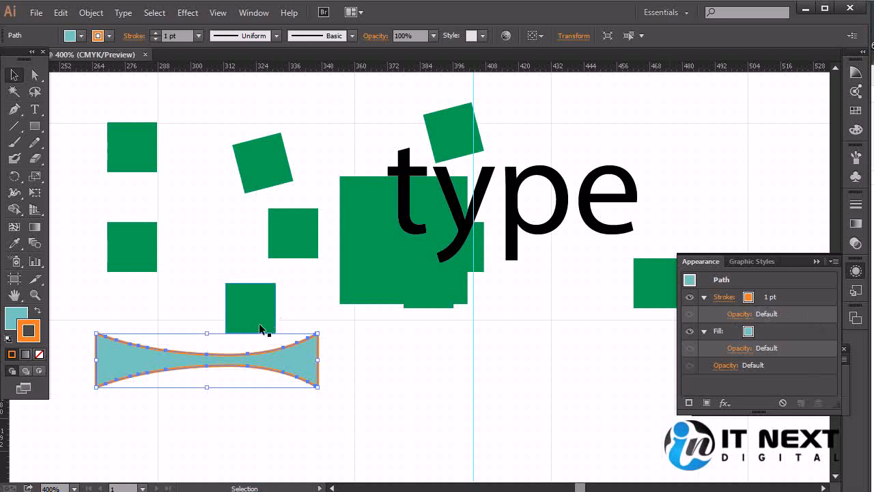
- Move the pinched shape right and slightly down, just below the lower green squares, keeping it selected
drag(283, 359, 416, 381)
click(501, 382)
click(428, 379)
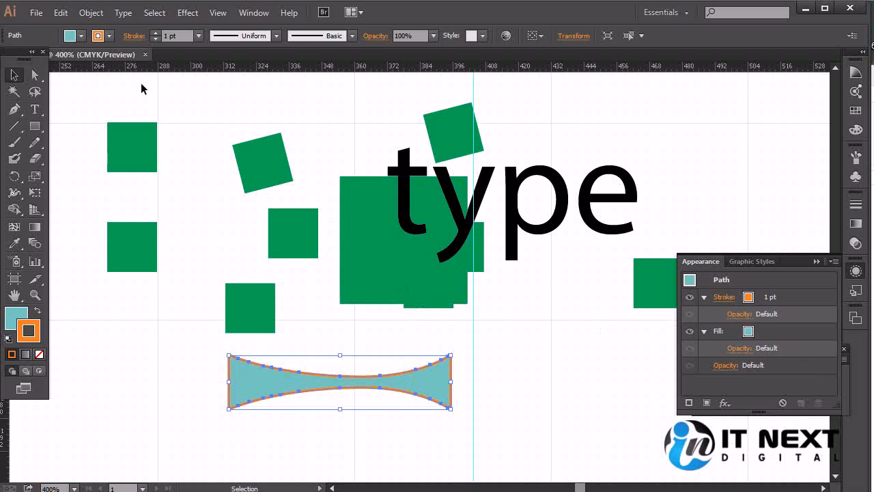
- Expand both the fill and the stroke of the pinched shape into separate filled pieces
click(91, 13)
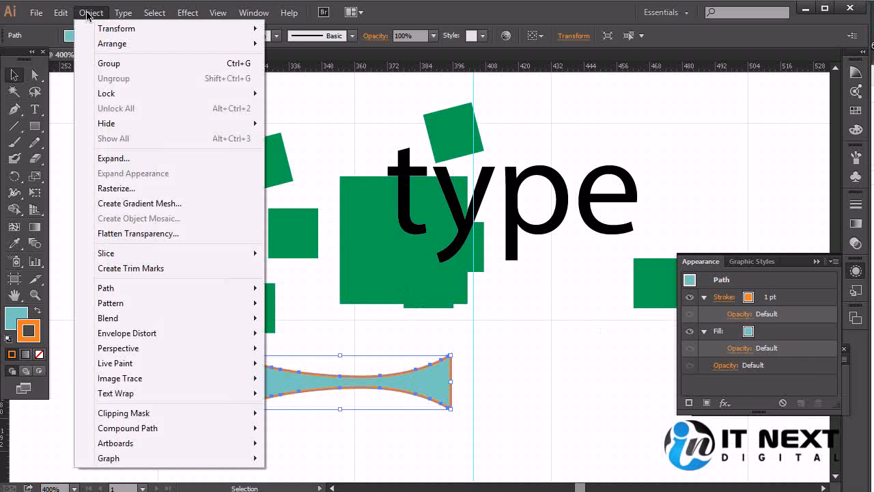
click(136, 159)
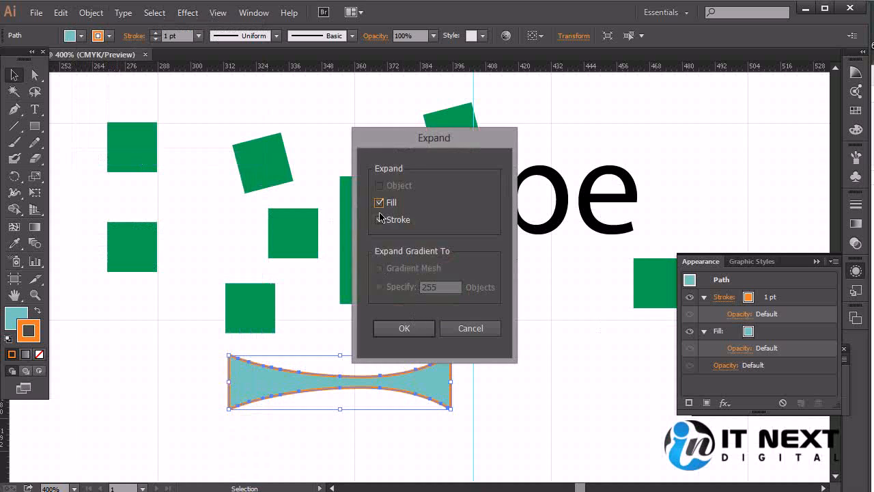
click(406, 337)
click(512, 370)
click(422, 382)
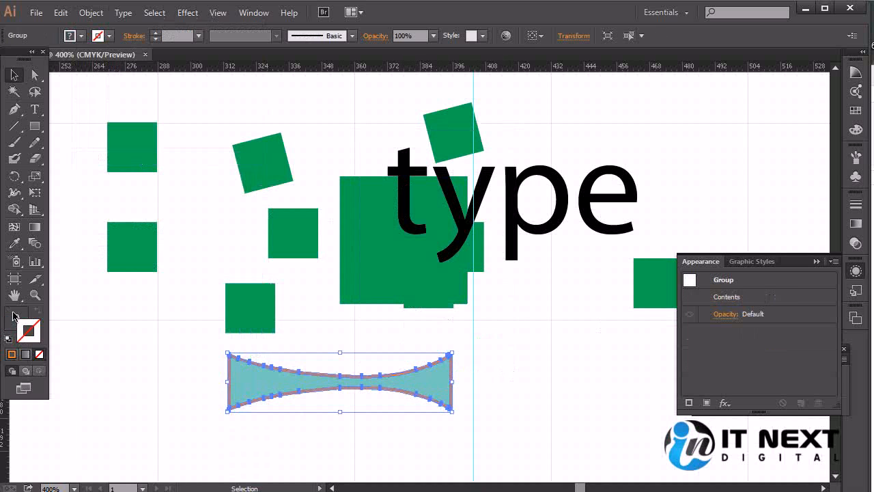
- Fill the whole expanded group with light green
click(15, 320)
click(482, 383)
click(426, 383)
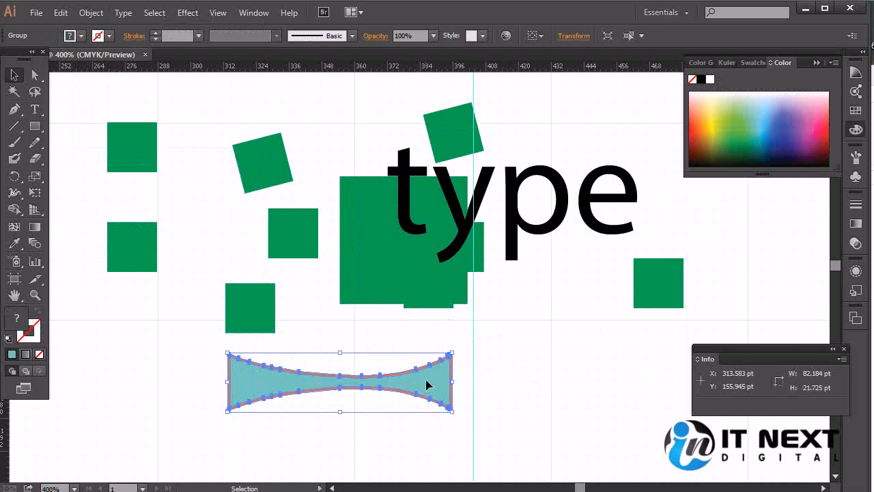
click(753, 157)
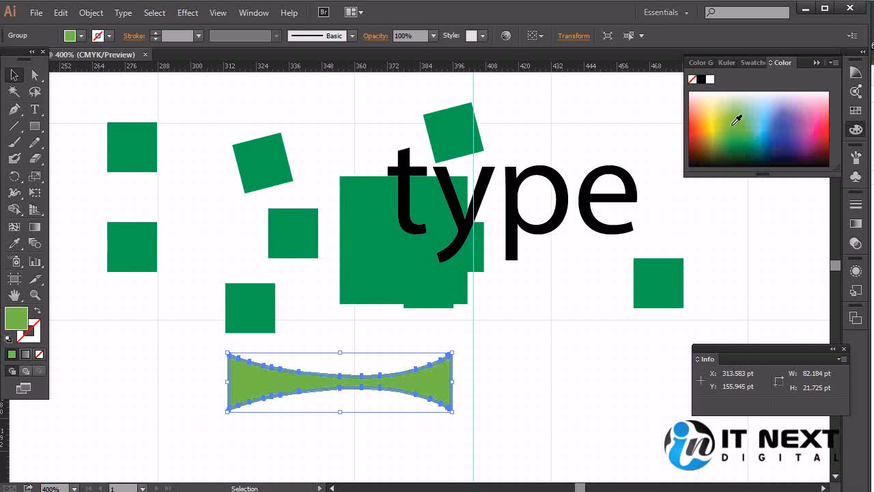
click(519, 410)
drag(523, 322, 202, 457)
click(462, 370)
click(419, 385)
click(500, 284)
click(427, 379)
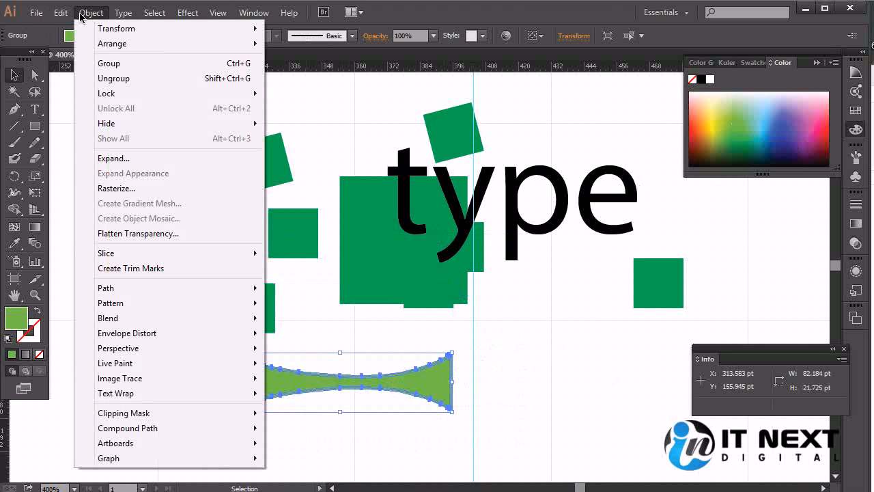
click(161, 159)
- Fill the whole expanded group with magenta
click(476, 381)
click(436, 385)
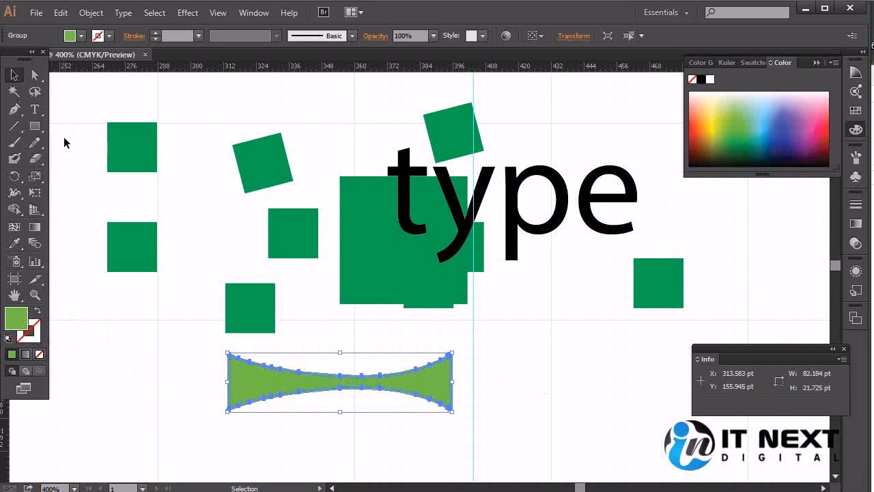
drag(772, 139, 807, 137)
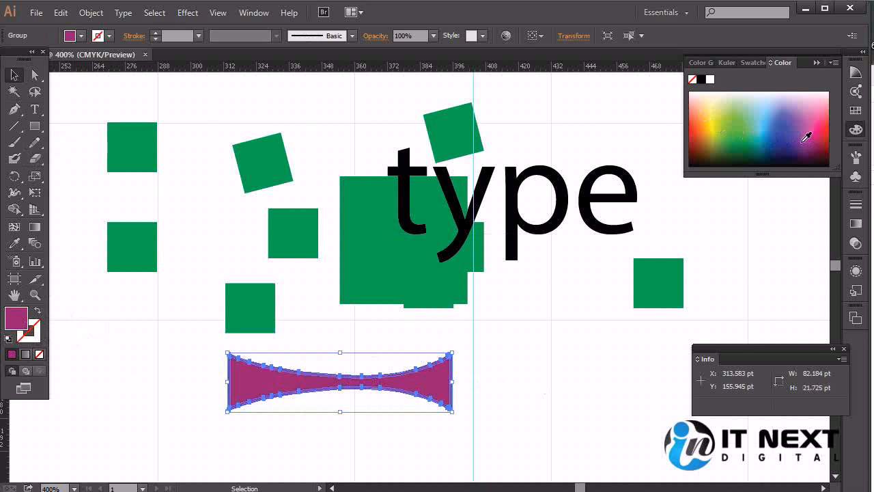
- Merge the magenta group's outline and interior pieces into one shape with the Shape Builder tool, and deselect it
click(16, 212)
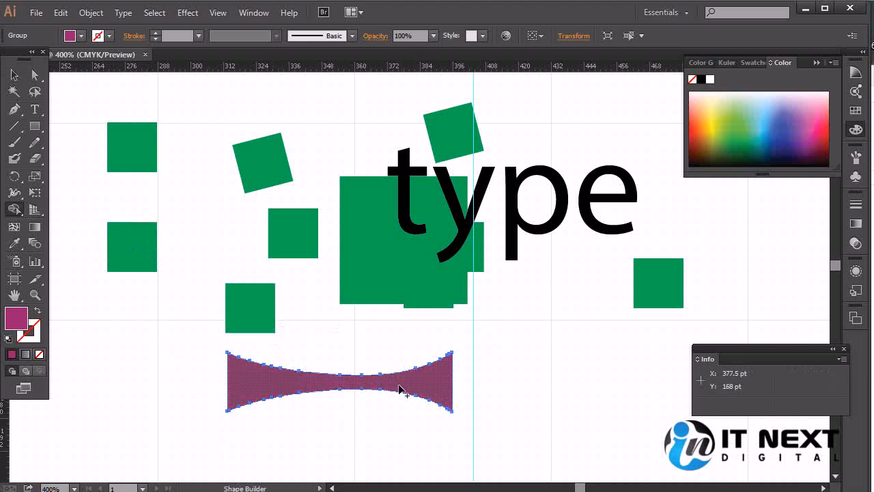
scroll(457, 469, down, 3)
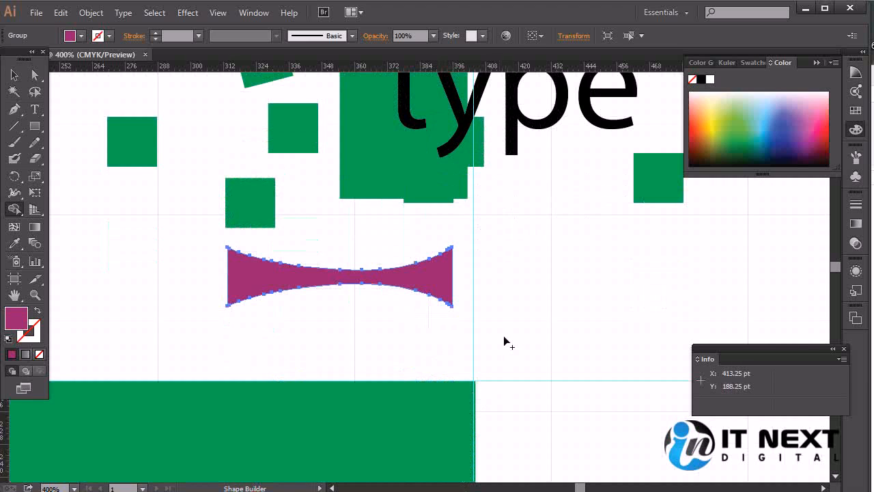
ctrl+click(493, 288)
- Move the merged magenta shape up and left over the lower green square, to about X 255 pt, Y 125 pt
click(14, 76)
click(431, 285)
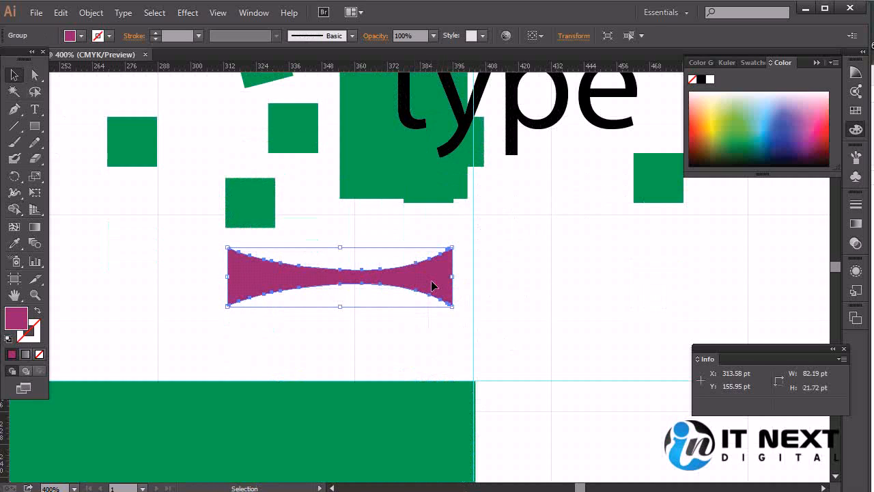
drag(432, 281, 276, 198)
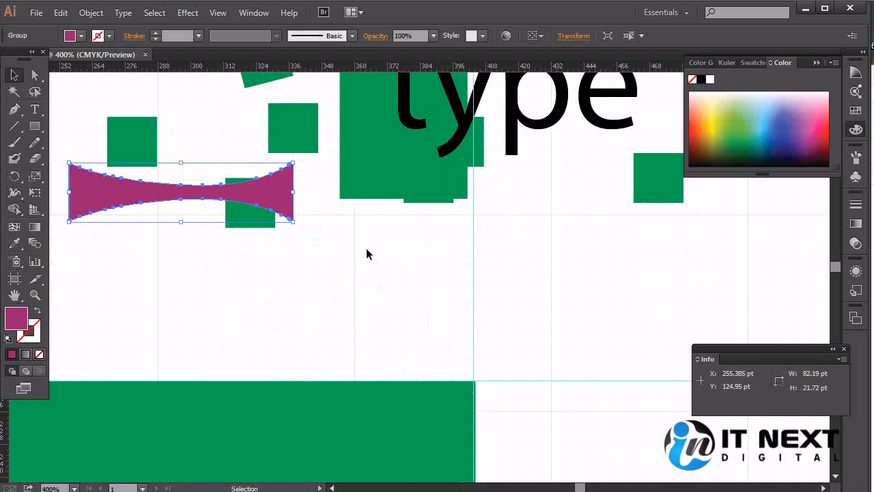